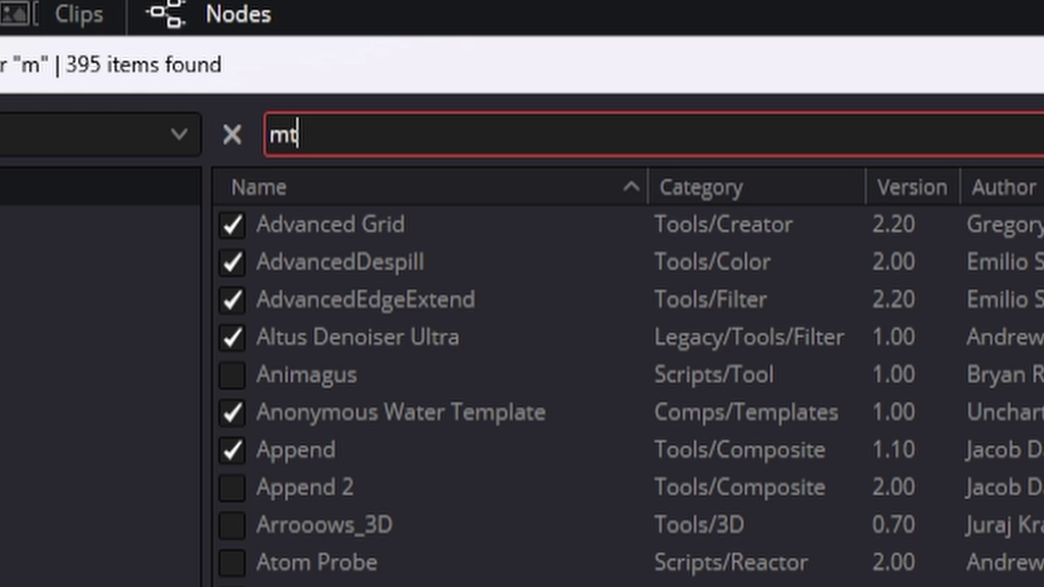
Search the Reactor package list for the MT glitch tools.
text(glitc)
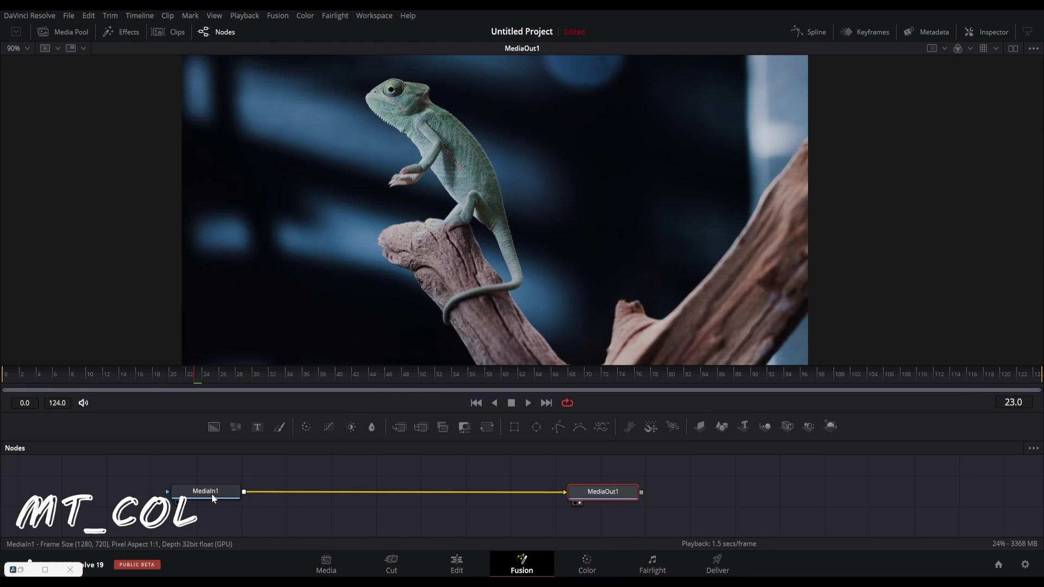
Add the MT_Colorama tool between MediaIn1 and MediaOut1.
key(shift+space)
text(mt)
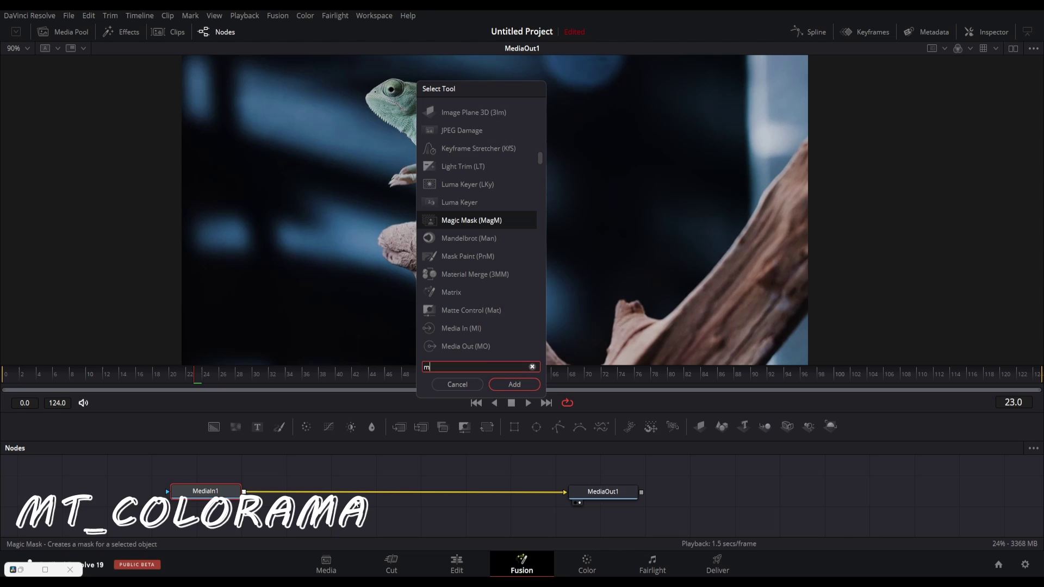
text(_)
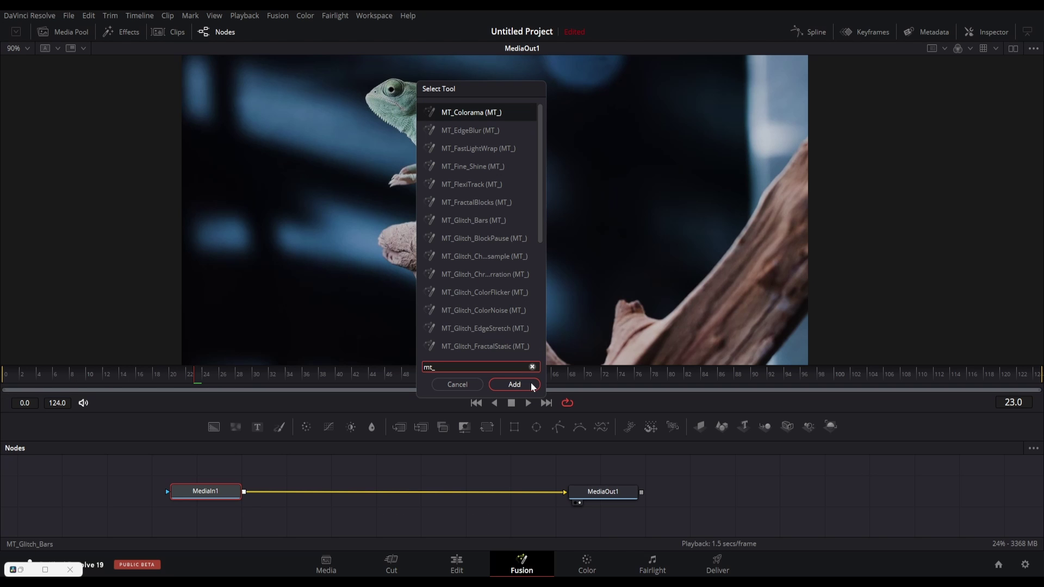
click(532, 386)
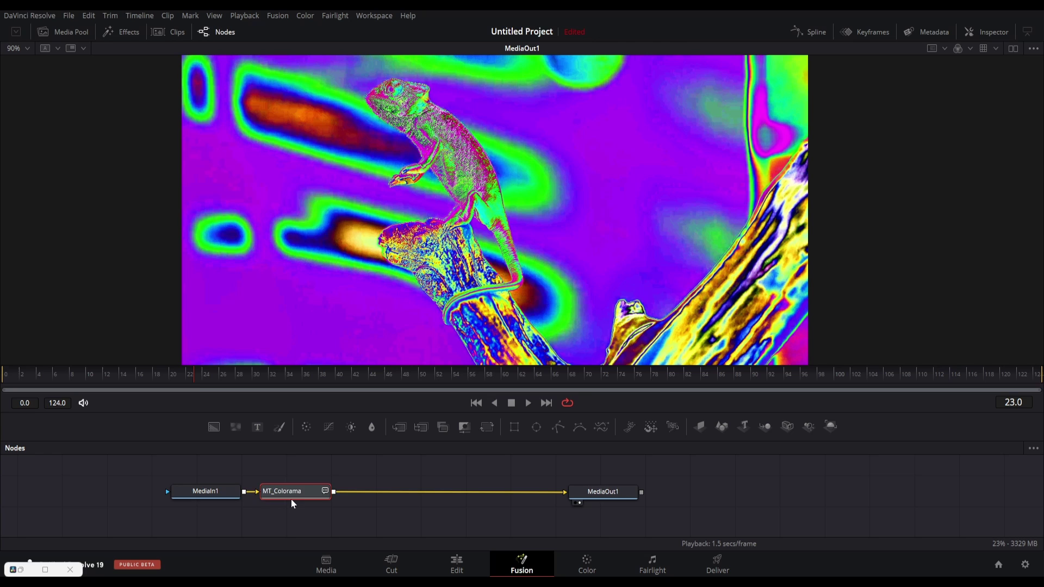
Adjust MT_Colorama to Hue Shift -0.948, Frequency 0.928 and Amplitude 0.518, and inspect the recoloured chameleon up close.
click(993, 32)
drag(939, 140, 784, 162)
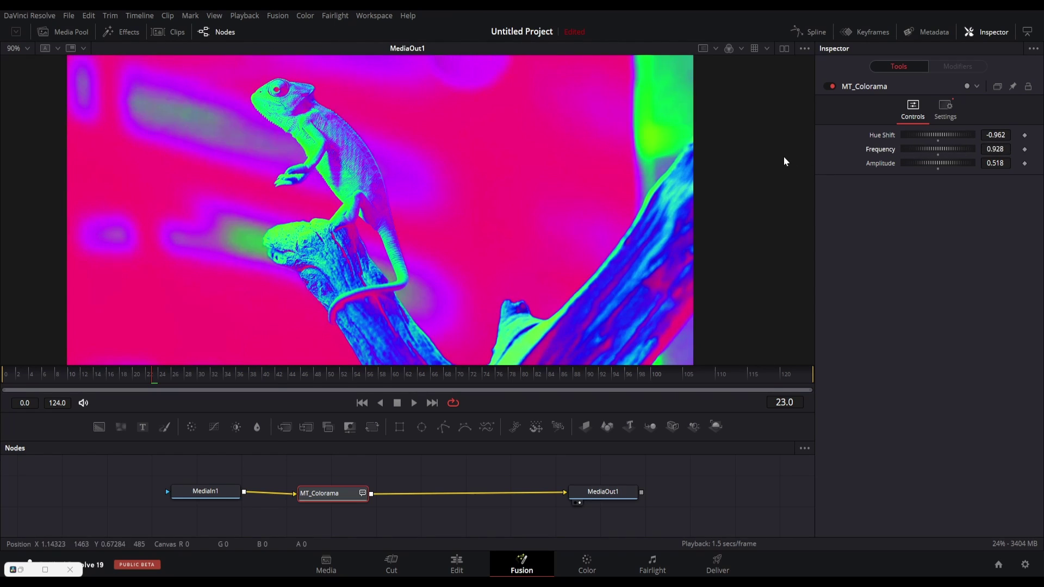
drag(930, 138, 922, 144)
scroll(368, 178, up, 2)
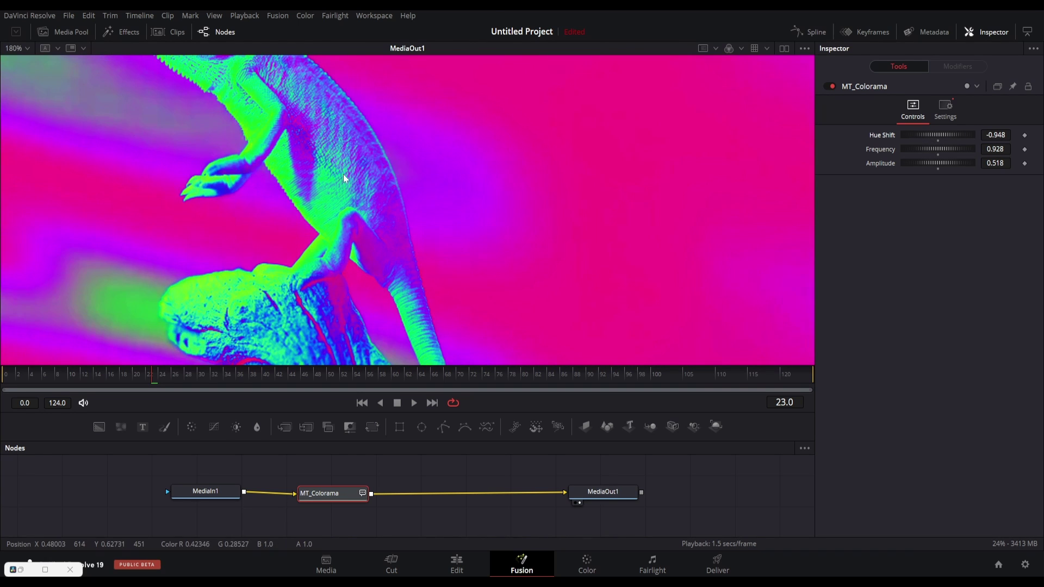
drag(345, 176, 419, 230)
scroll(419, 231, down, 1)
scroll(447, 231, down, 3)
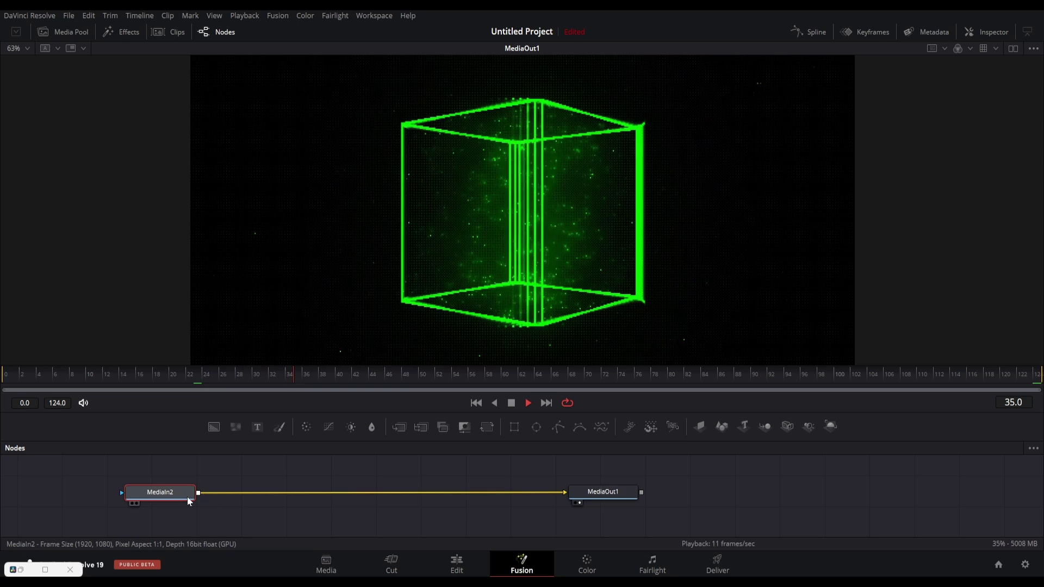
Stop playback, add the MT_Glitch_GroundLoop tool after MediaIn2, and open its parameters.
key(space)
key(shift+space)
text(mt_)
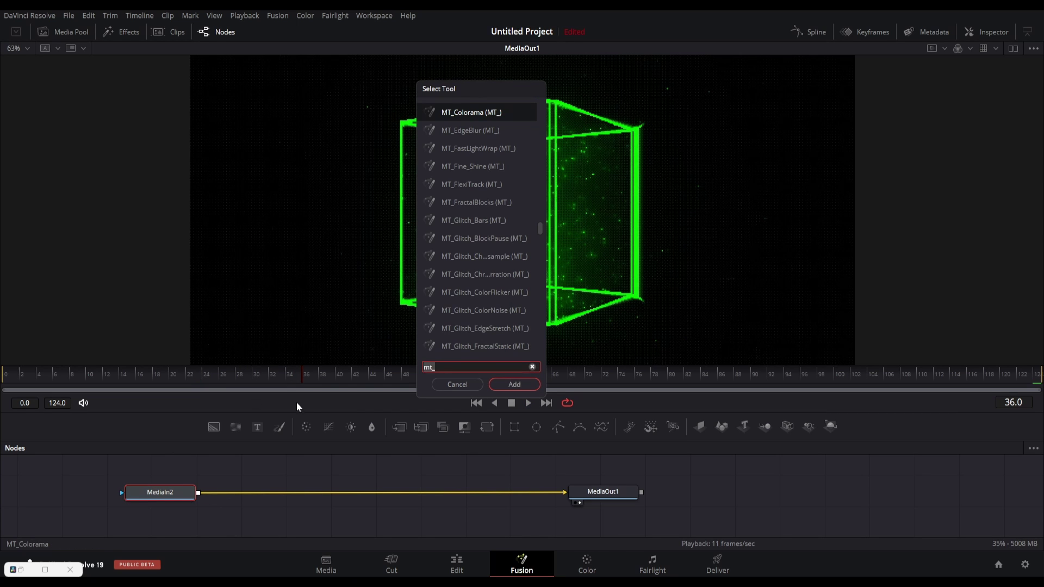
scroll(511, 308, down, 2)
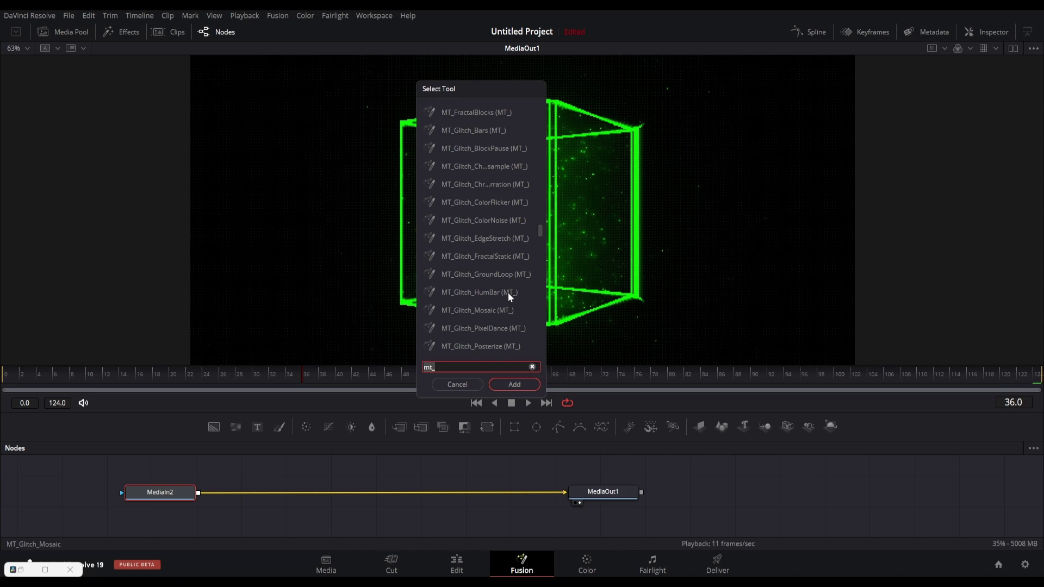
click(507, 291)
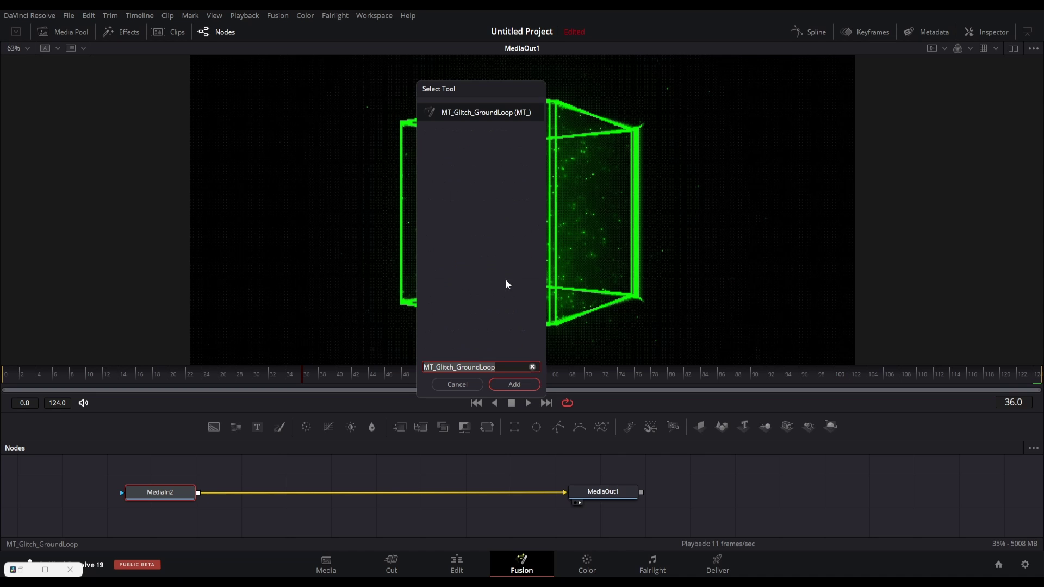
click(512, 384)
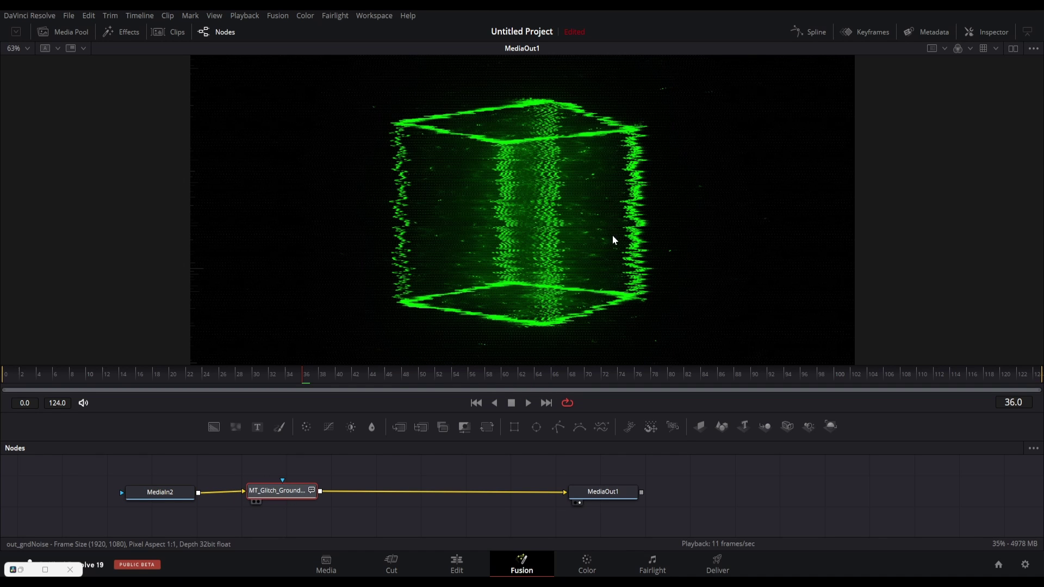
click(981, 33)
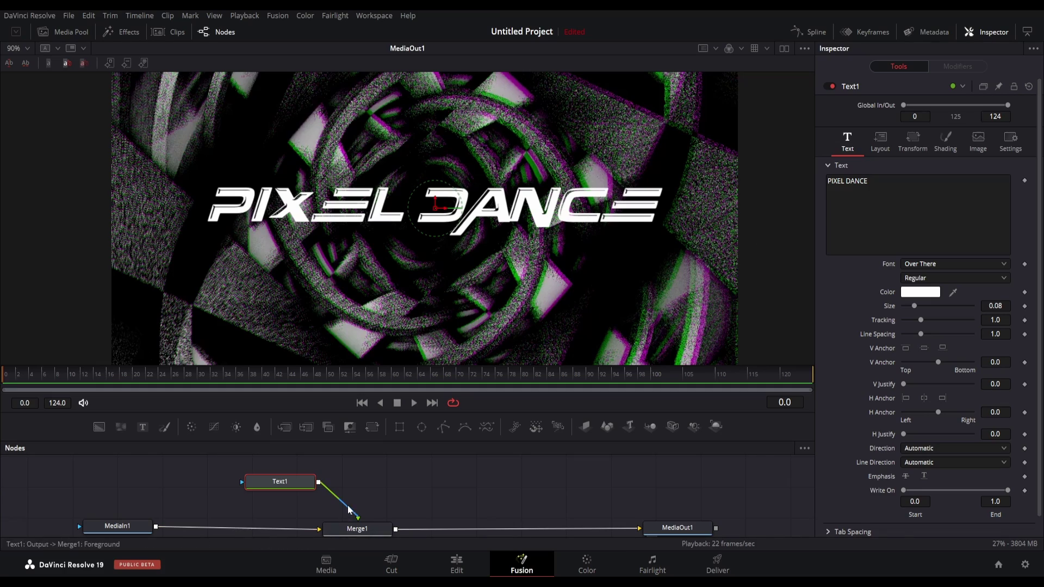
Play the composition and add the MT_Glitch_PixelDance tool after the Text1 node.
key(space)
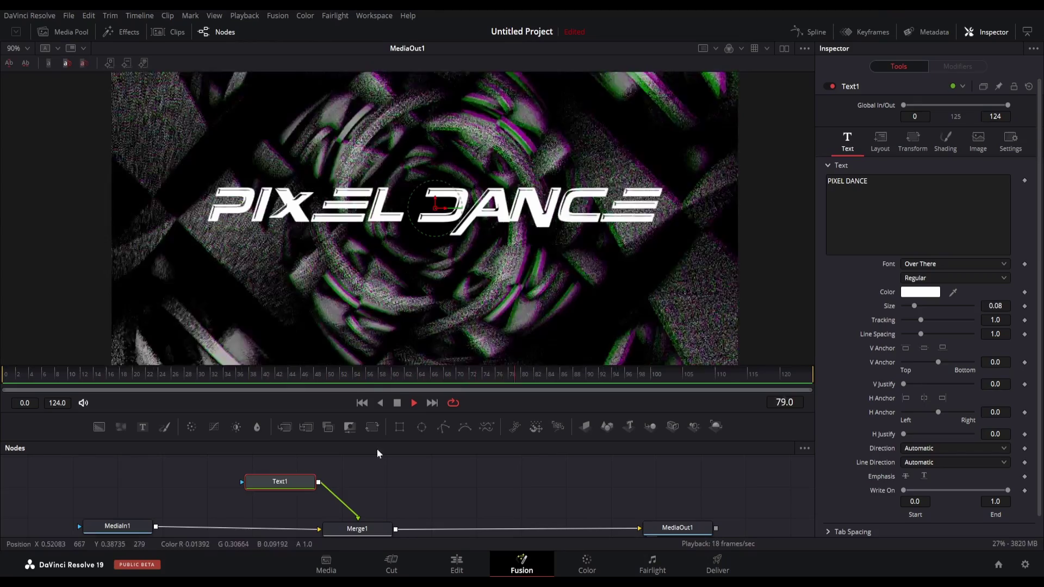
drag(290, 486, 279, 485)
key(shift+space)
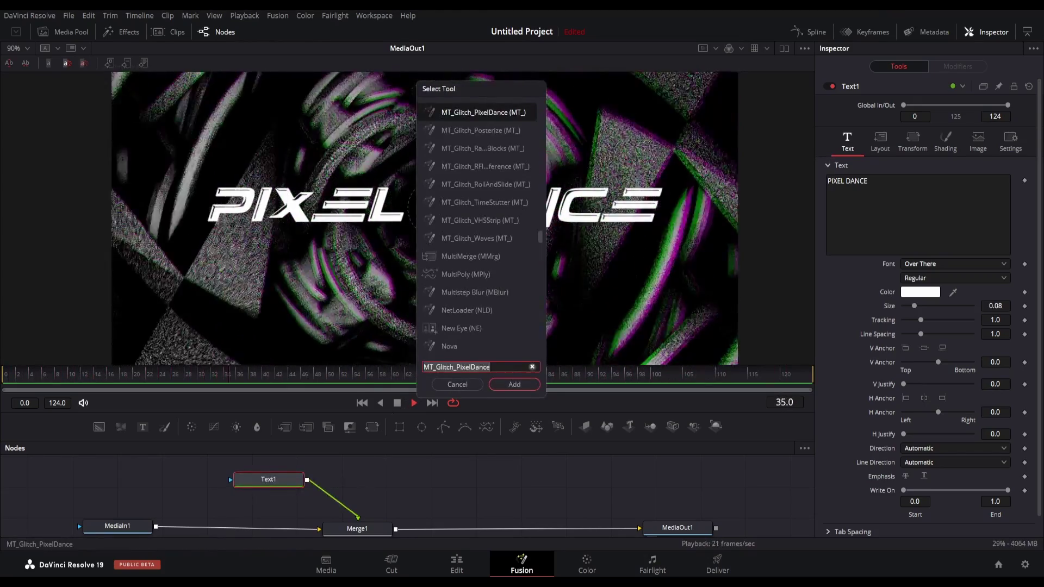
click(511, 385)
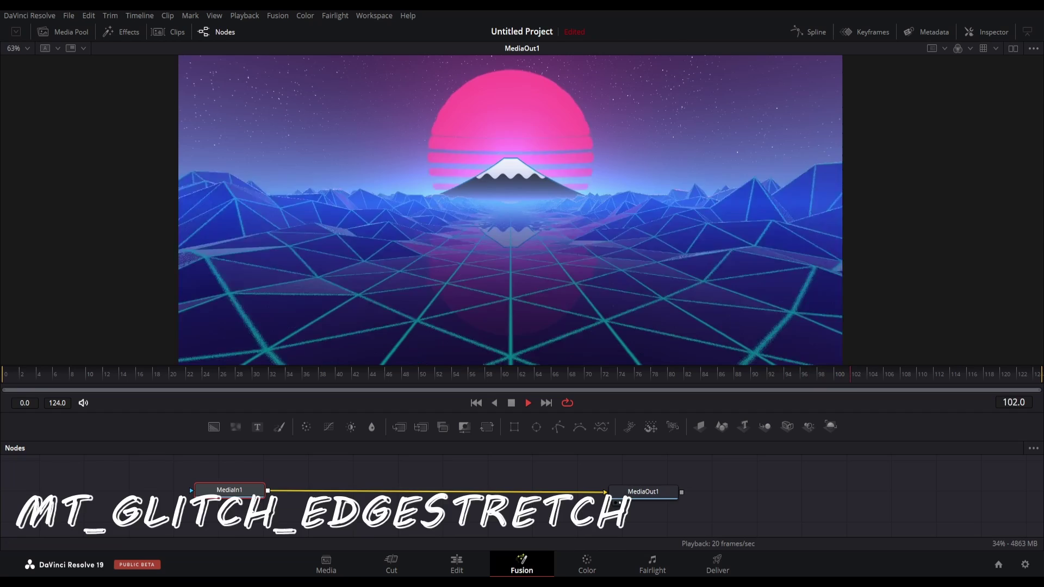
Add the MT_Glitch_EdgeStretch tool after MediaIn1 and space its node farther from the clip.
key(shift+space)
text(mt_)
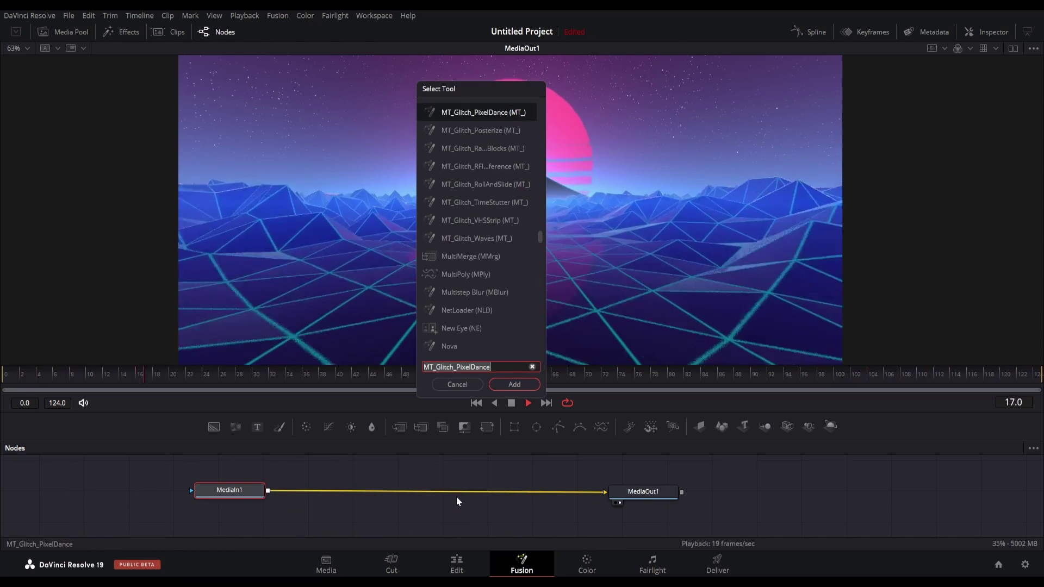
click(497, 239)
click(514, 384)
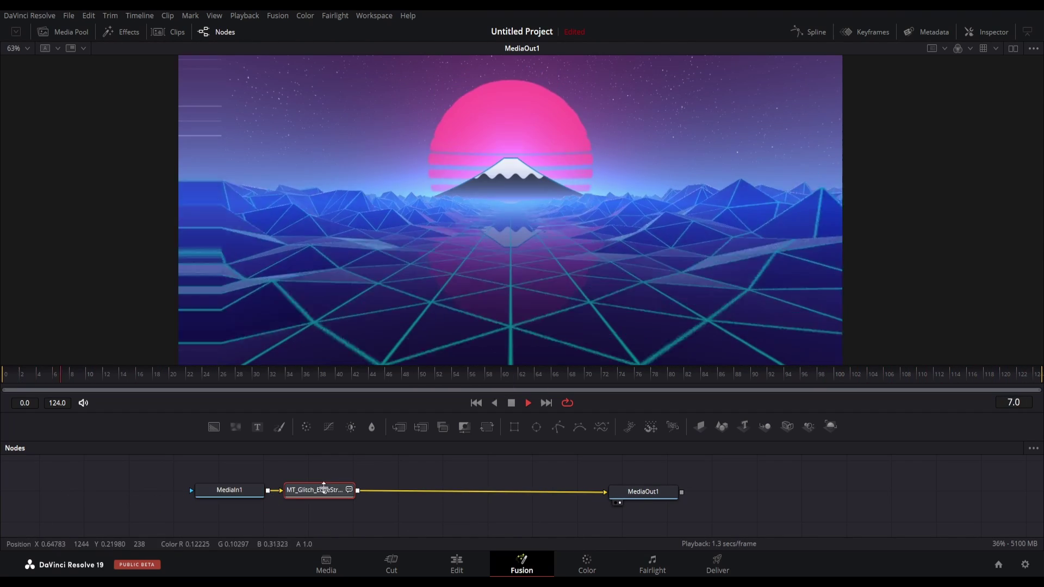
drag(334, 495, 358, 491)
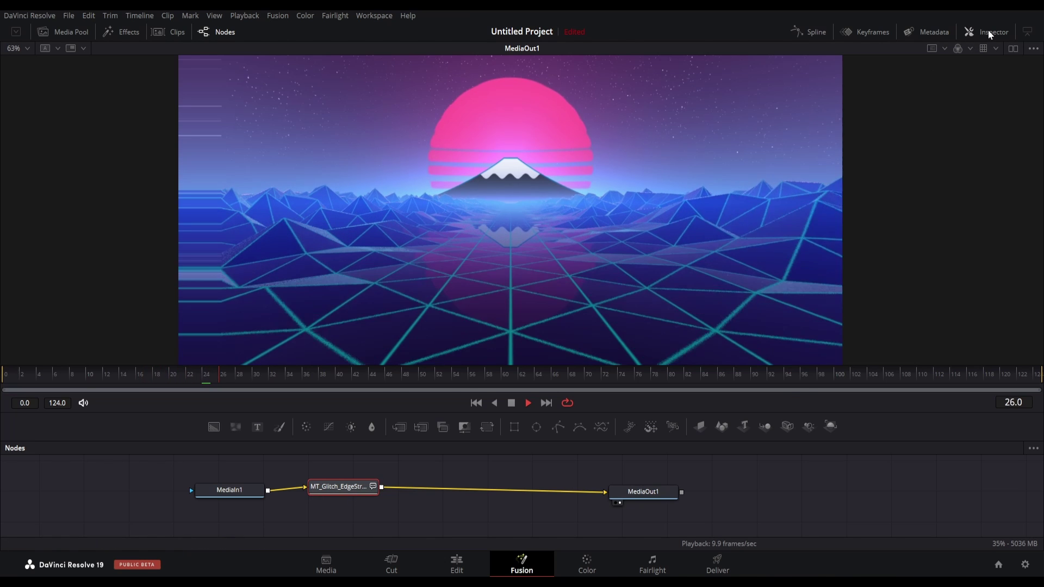
Tune MT_Glitch_EdgeStretch: on times 65 and 69, off times 18 and 97, on/off seed 1.0, Adjust X -0.02, Adjust Y 0.974.
click(986, 32)
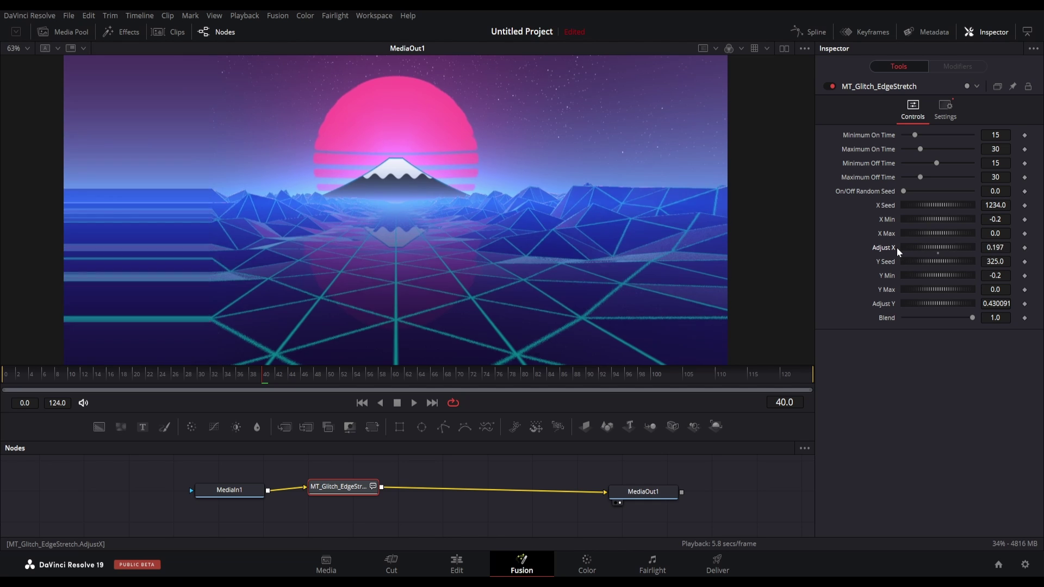
drag(892, 251, 883, 250)
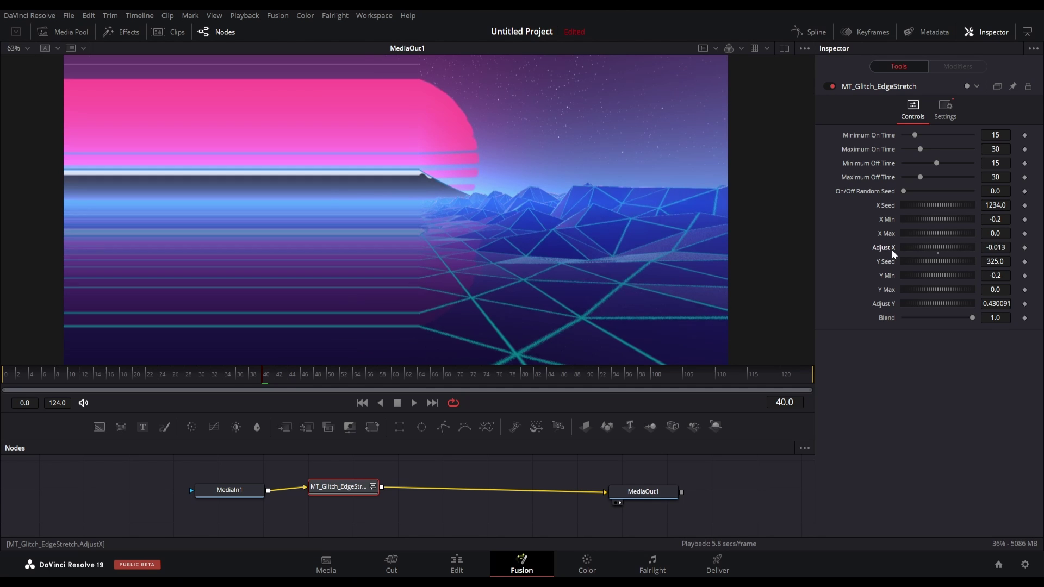
key(space)
drag(884, 251, 882, 251)
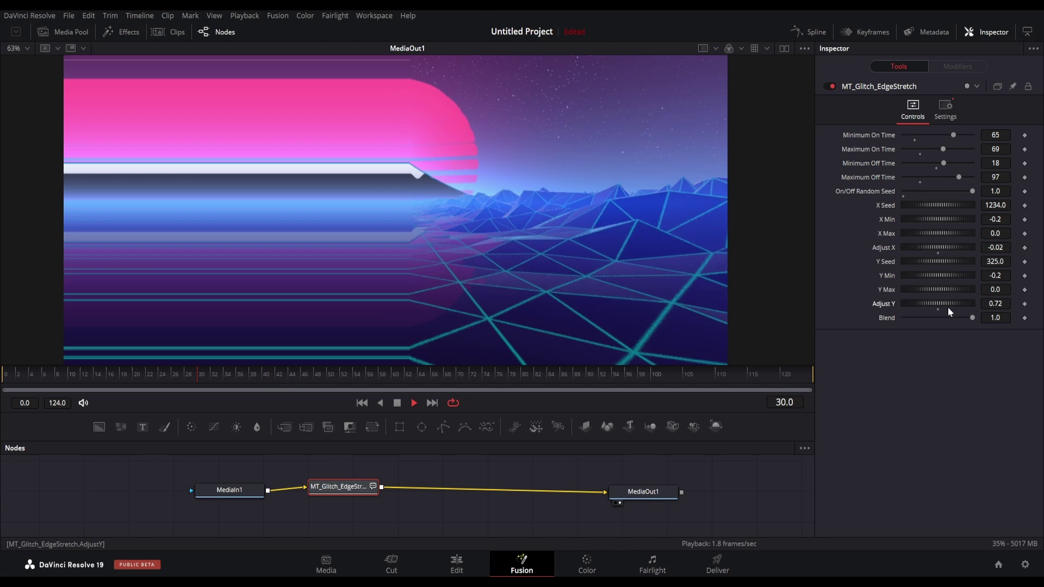
drag(951, 311, 968, 310)
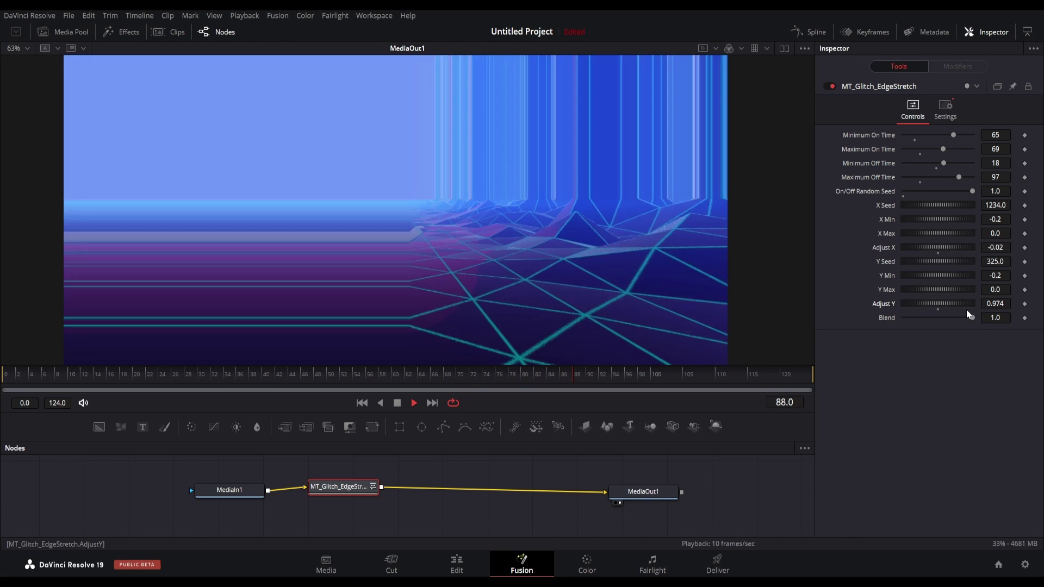
double_click(887, 250)
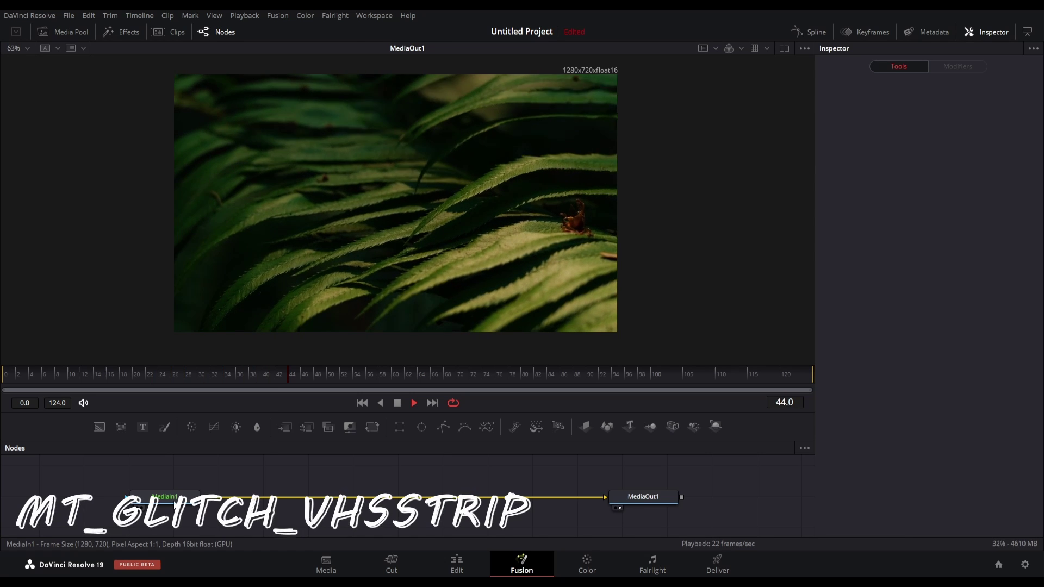
Add the MT_Glitch_VHSStrip tool after MediaIn1 with Glitch Height 0.143, Level 1.0 and Soft Edge 0.0.
drag(174, 501, 168, 498)
key(shift+space)
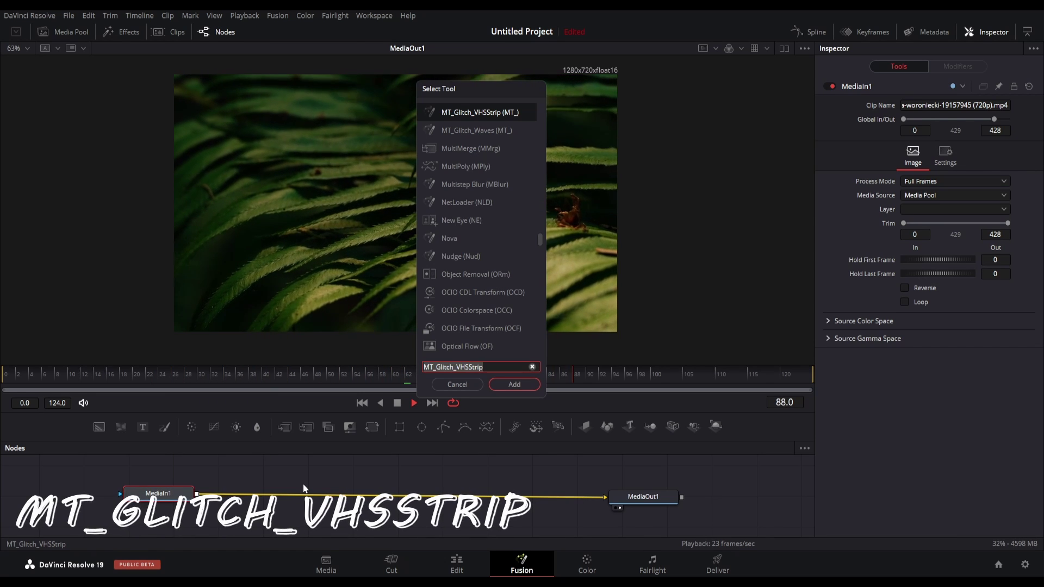
key(Return)
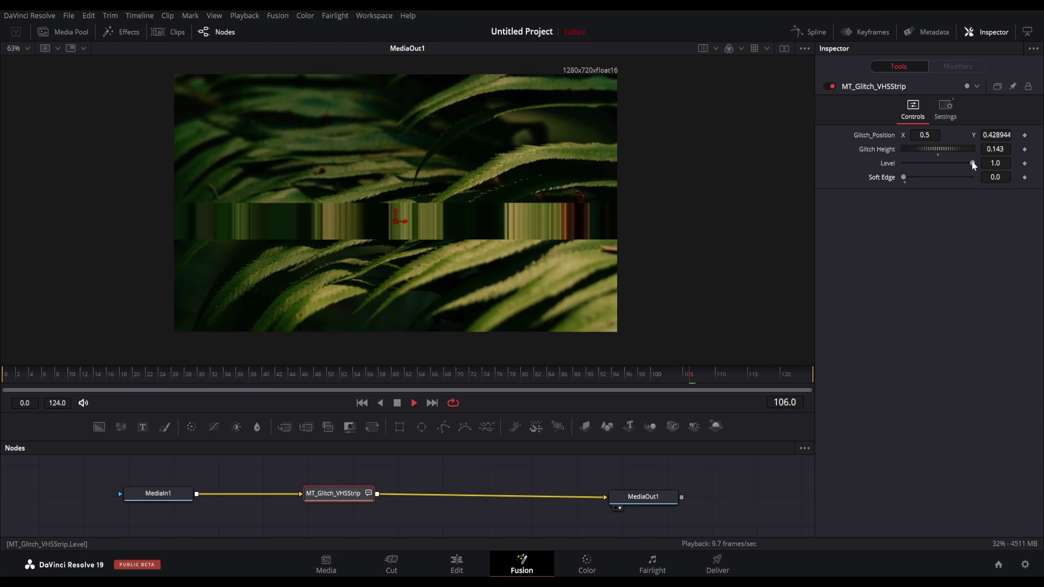
drag(932, 169, 1002, 177)
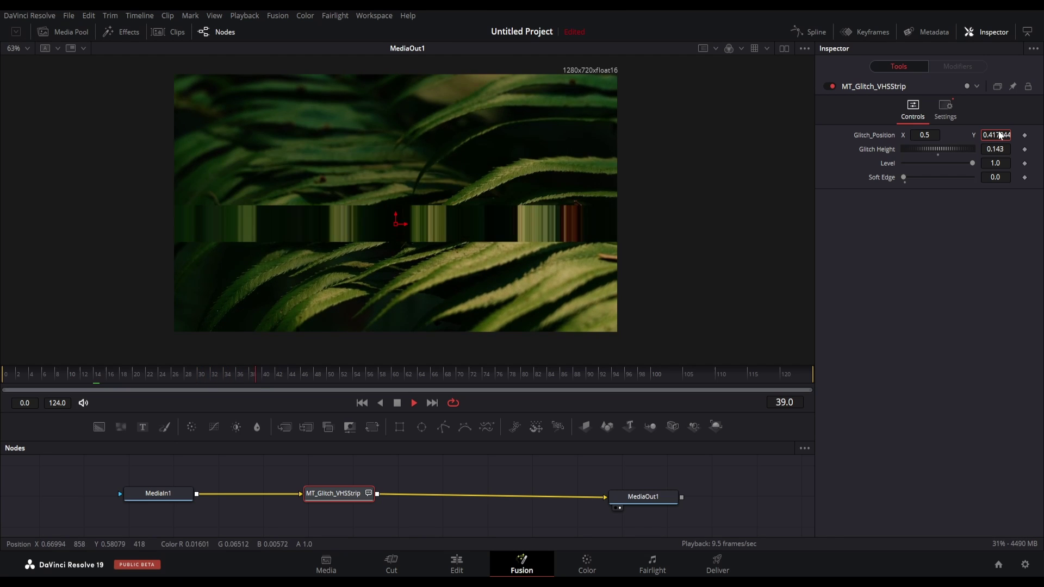
Add a SuperVHS node and wire it between MediaIn1 and Merge1, ahead of the VHS strip glitch.
drag(163, 500, 144, 497)
key(shift+space)
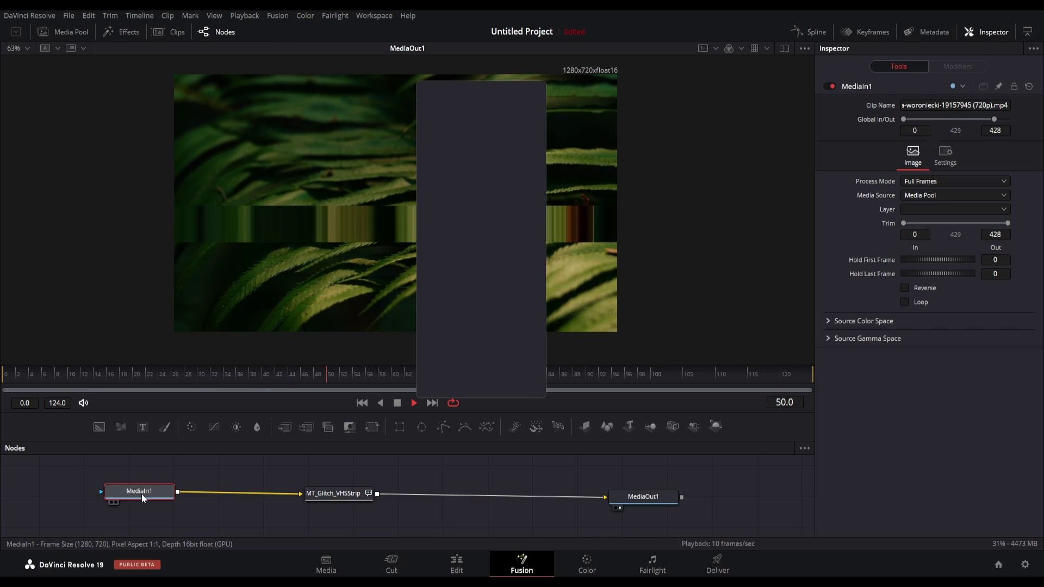
text(vhssuperv)
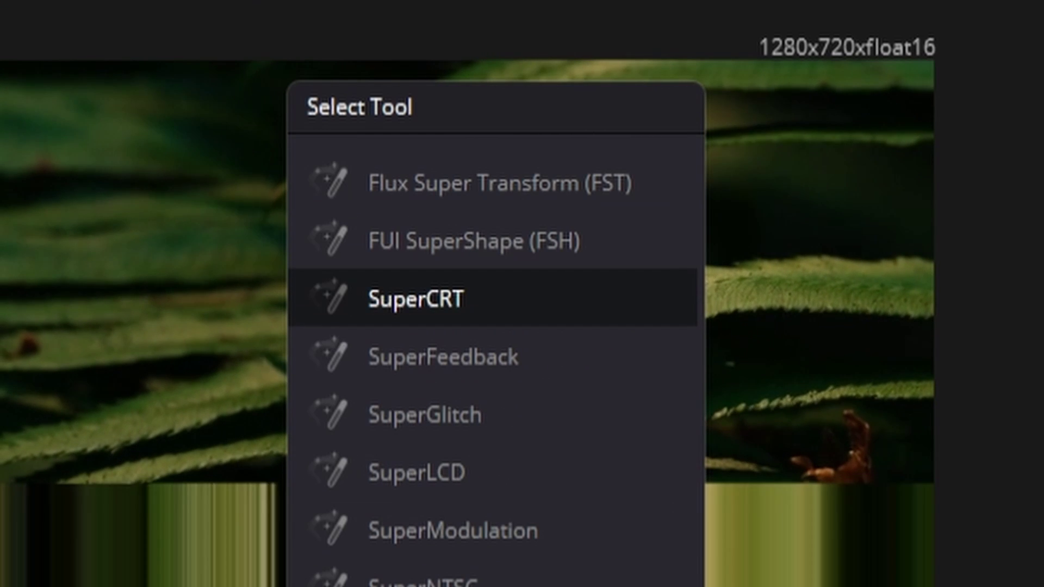
key(Return)
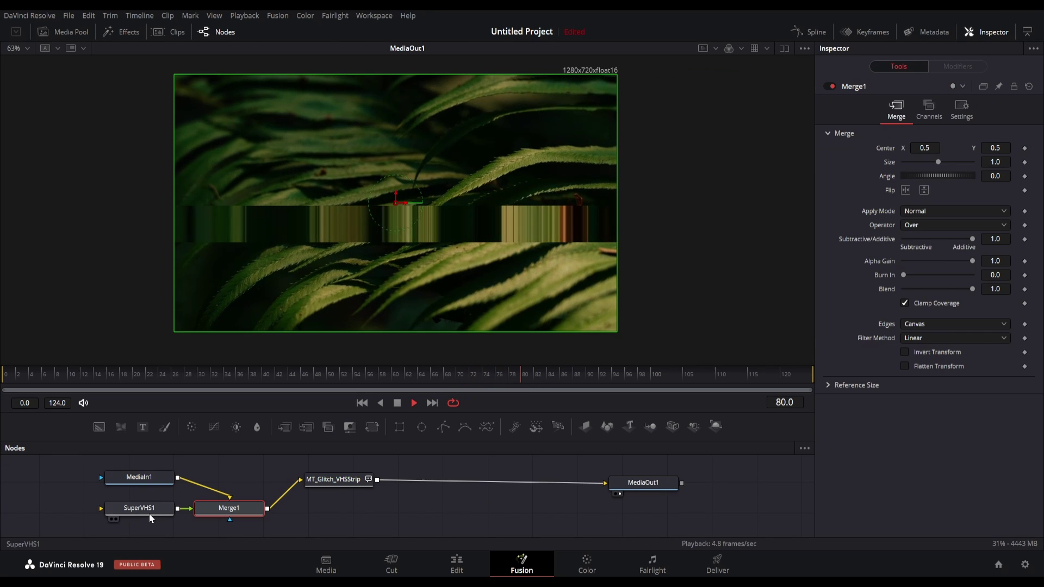
drag(149, 512, 264, 470)
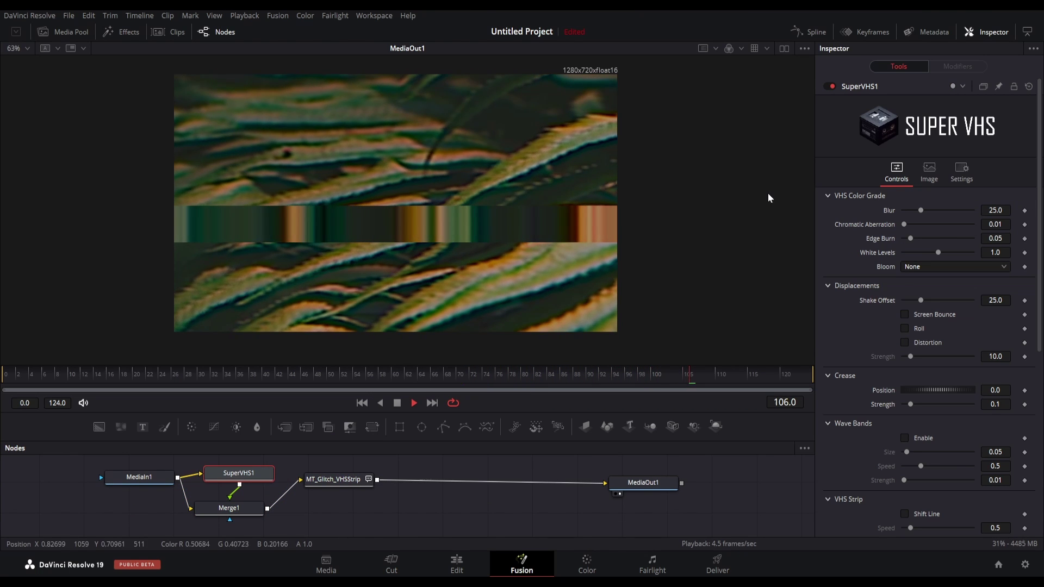
Enable White Noise in the SuperVHS tape noise settings.
scroll(915, 223, down, 6)
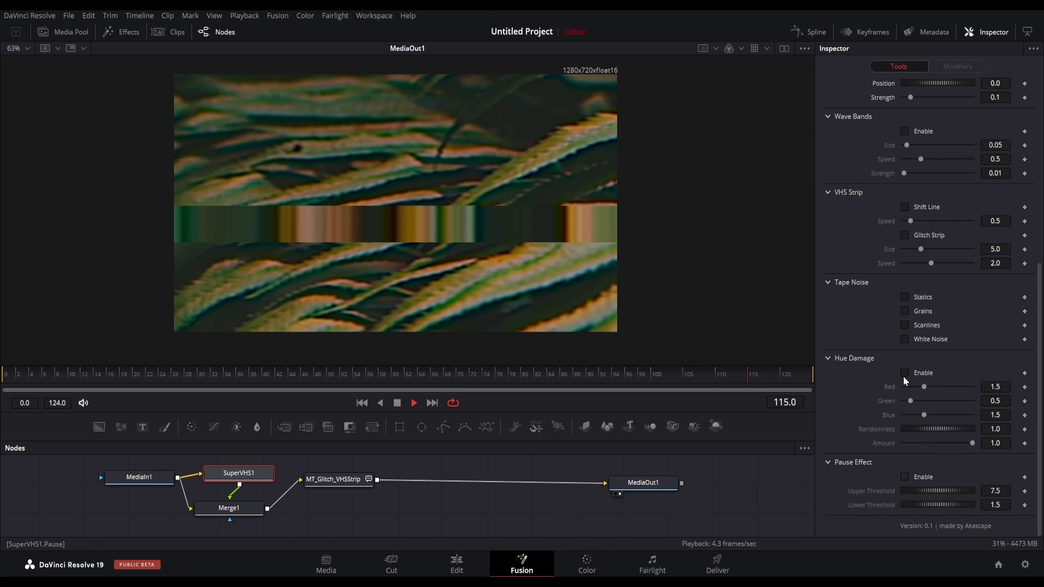
scroll(457, 262, up, 1)
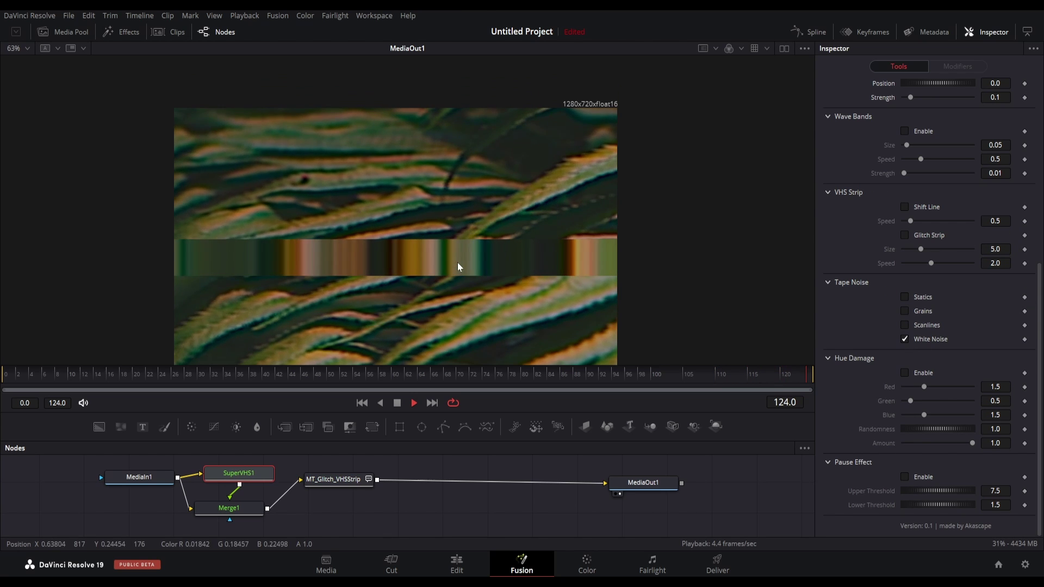
scroll(891, 305, up, 2)
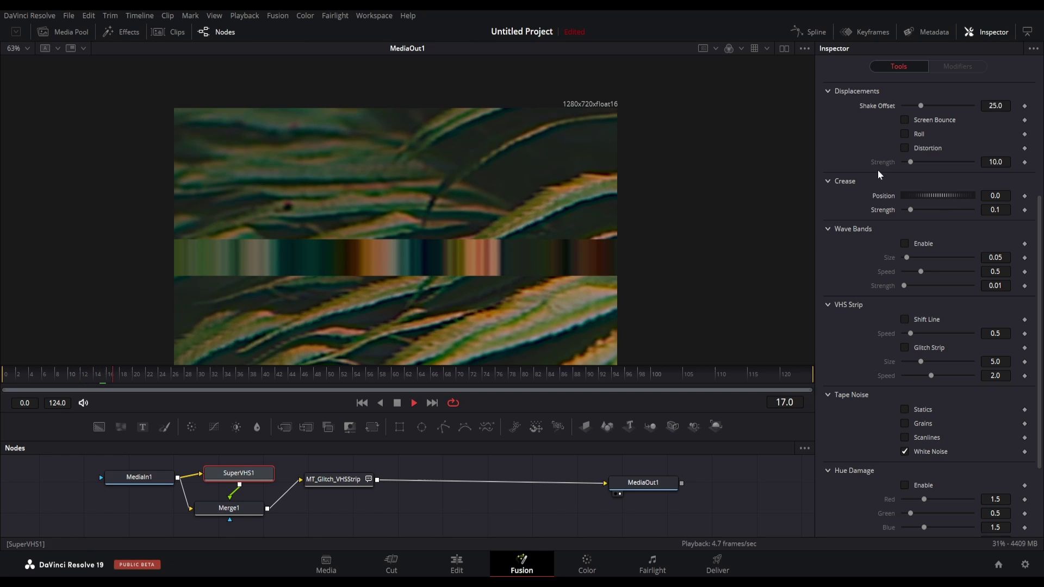
Try the Roll displacement on SuperVHS, keep only Distortion enabled, and set Bloom to Strong.
scroll(924, 124, up, 2)
click(905, 247)
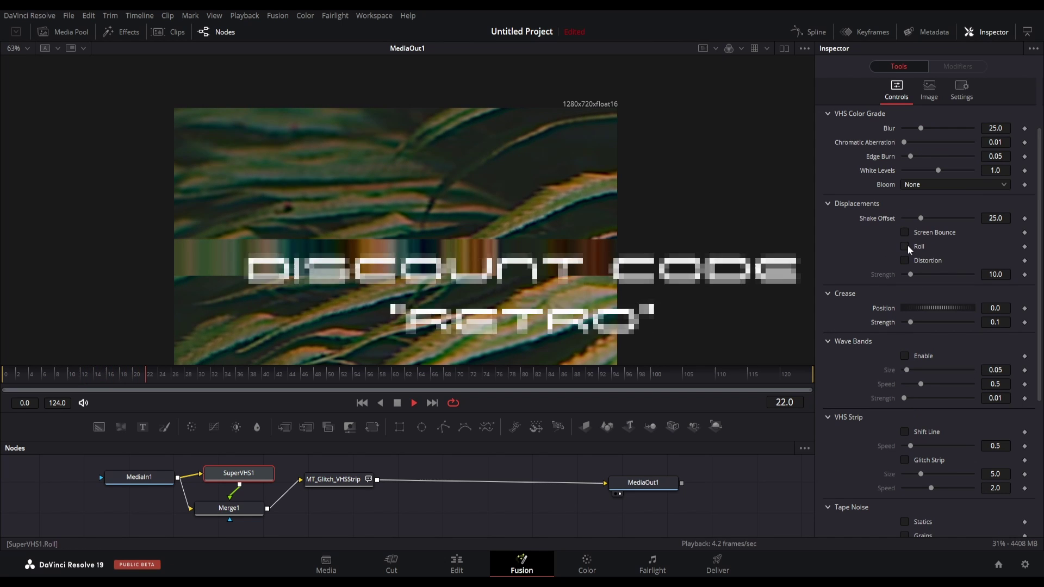
click(905, 261)
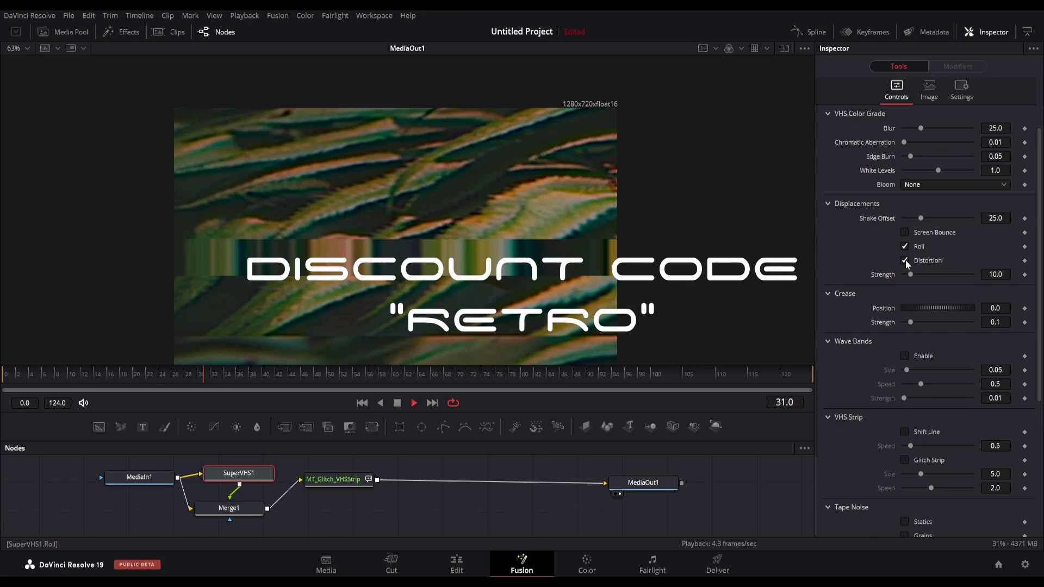
click(905, 246)
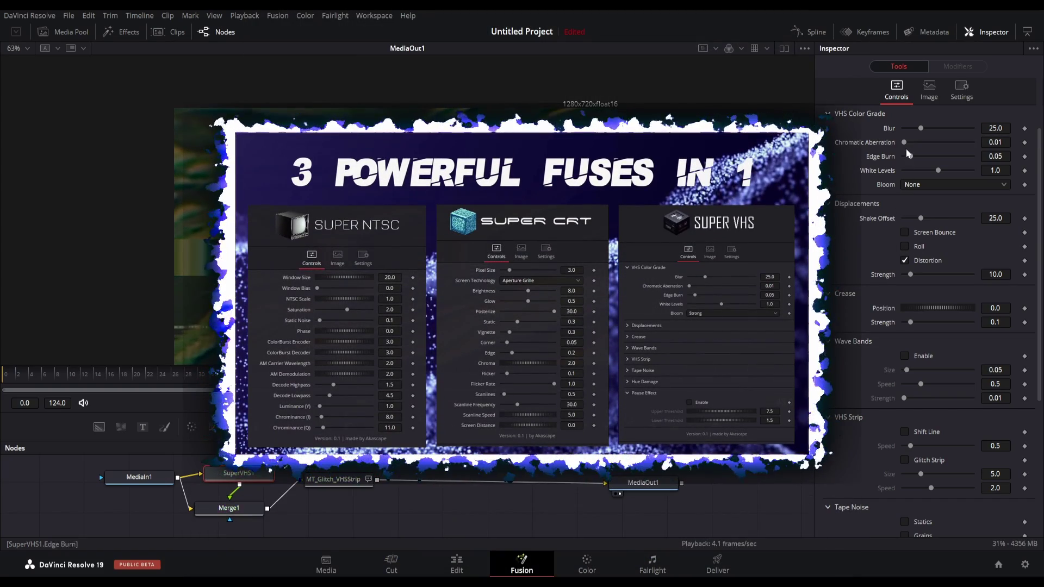
click(921, 185)
click(914, 226)
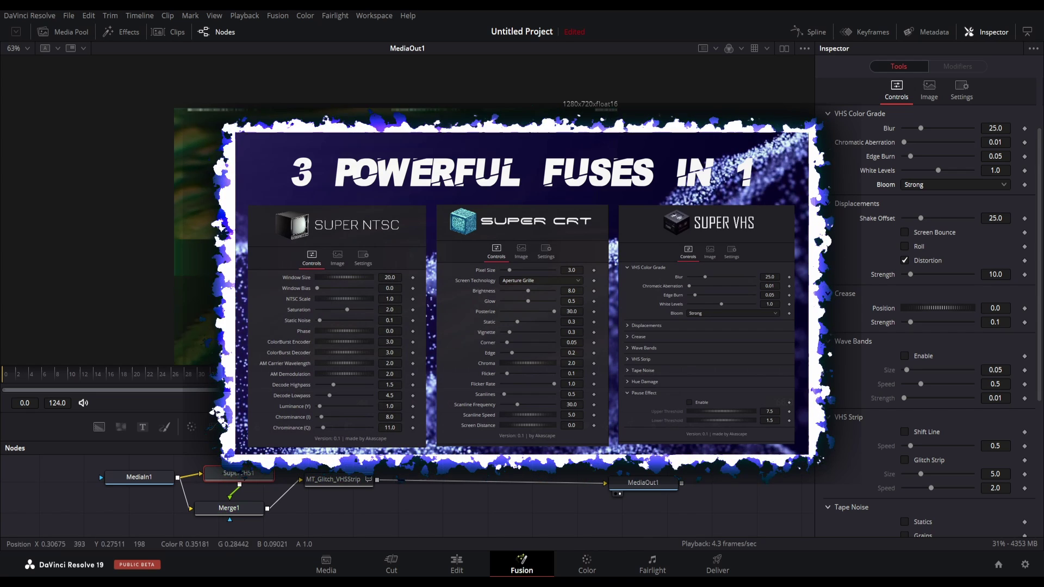